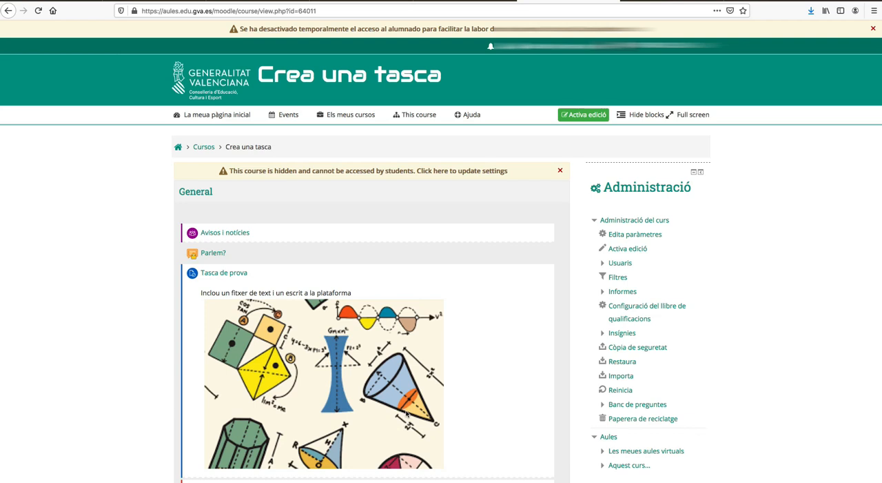
Step: Turn on editing mode for the Crea una tasca course
scroll(435, 424, down, 1)
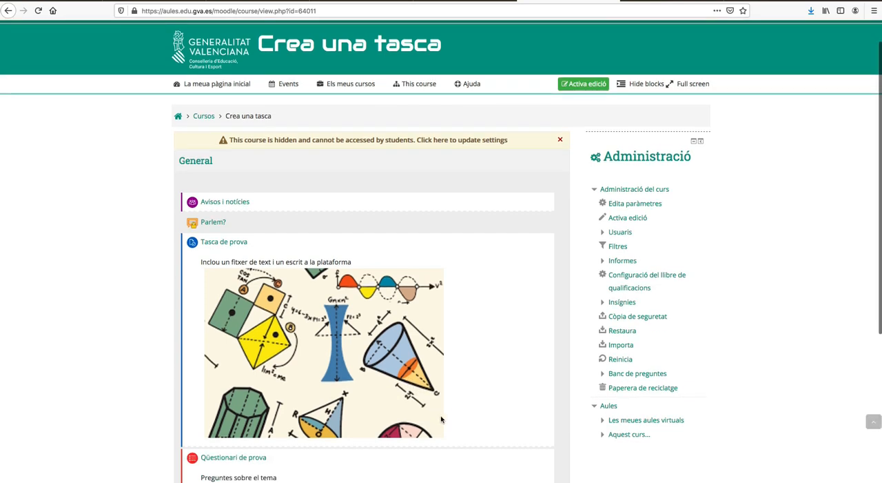
scroll(441, 419, down, 1)
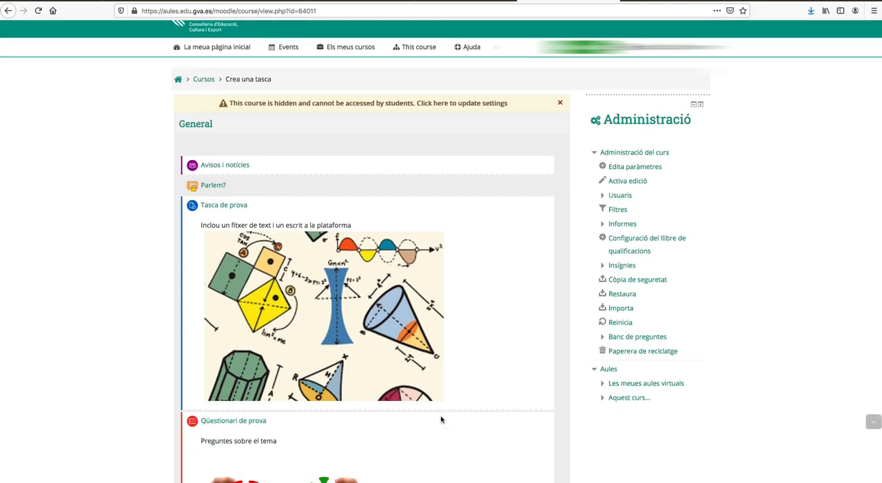
scroll(441, 419, down, 1)
scroll(441, 420, up, 3)
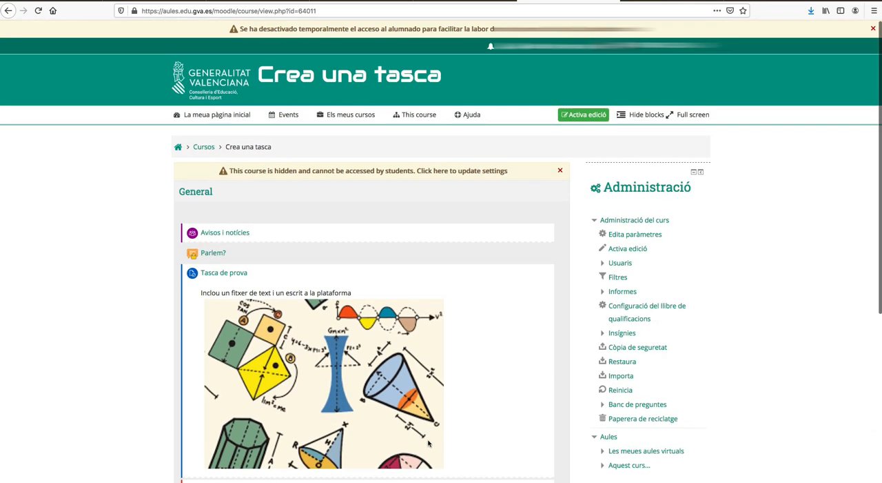
scroll(485, 390, down, 1)
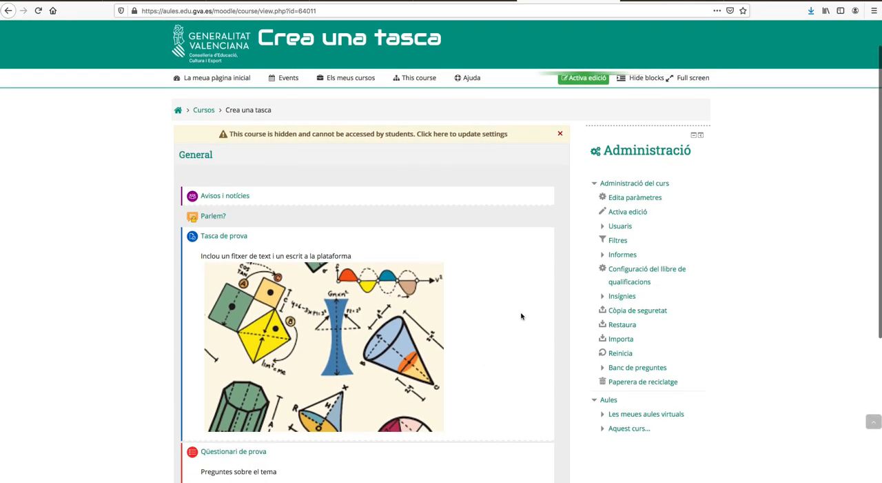
click(582, 78)
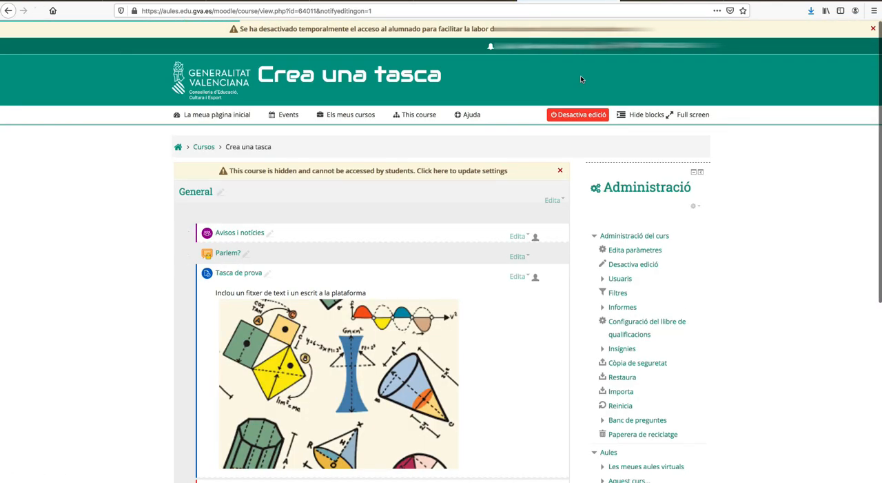
Step: Add a new JClic activity at the end of the General section
scroll(498, 304, down, 1)
scroll(498, 304, down, 4)
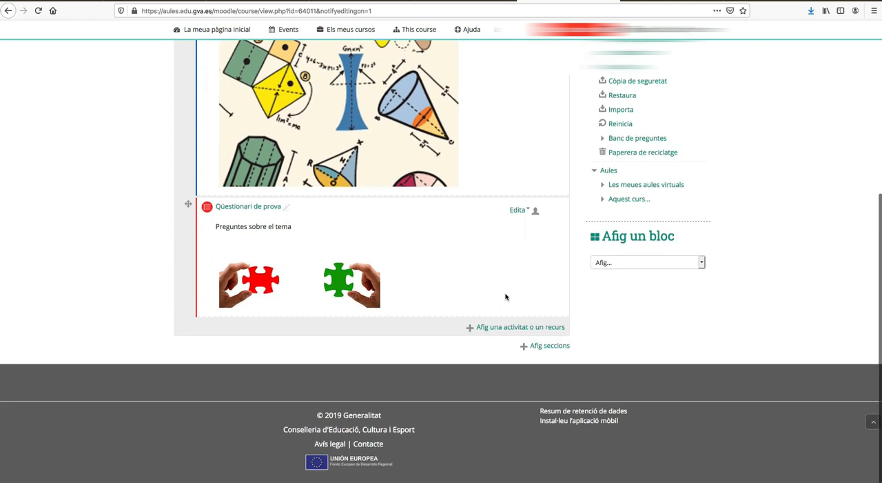
click(520, 353)
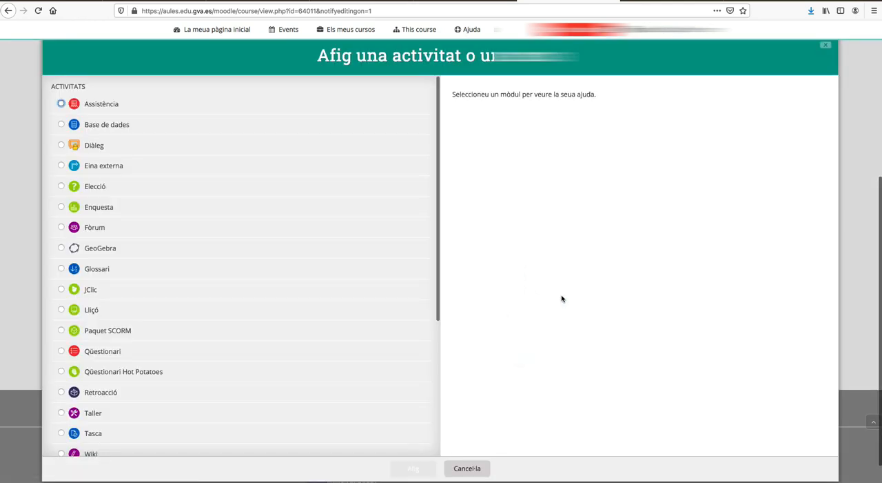
click(61, 290)
click(405, 472)
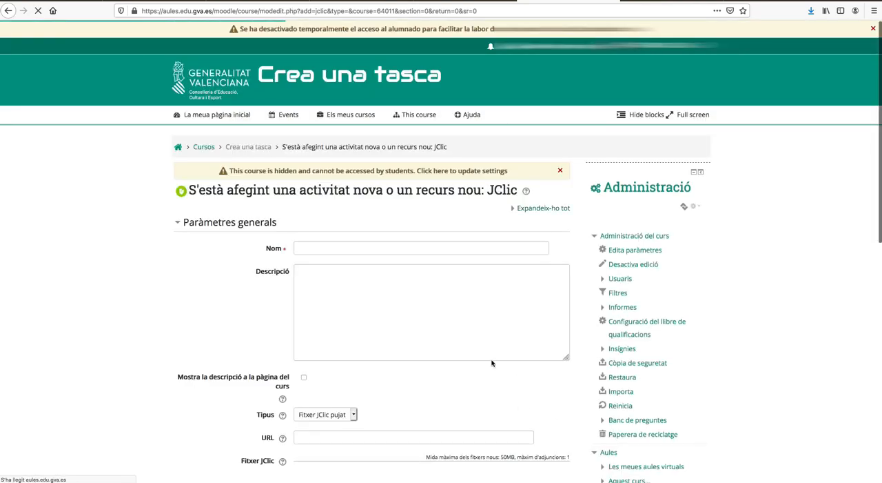
Step: Name the activity "Jclic", describe it as "Activitat jclic" and enable showing the description on the course page
click(299, 248)
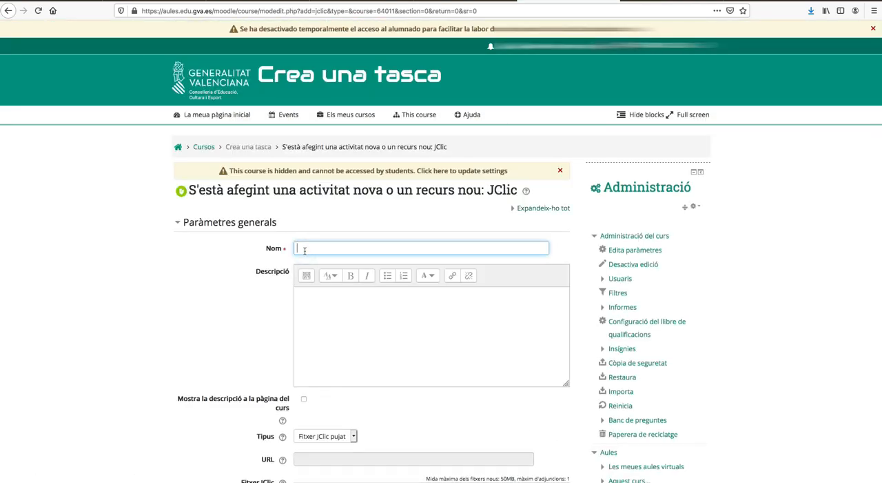
click(308, 295)
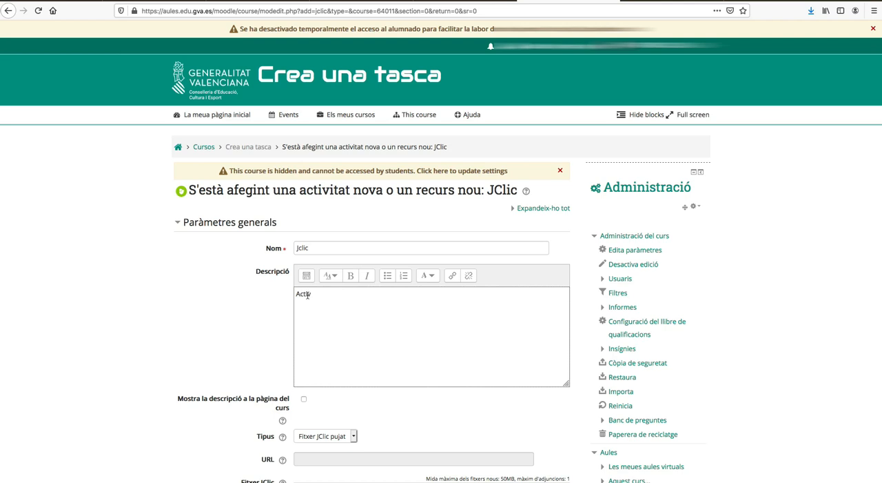
click(304, 399)
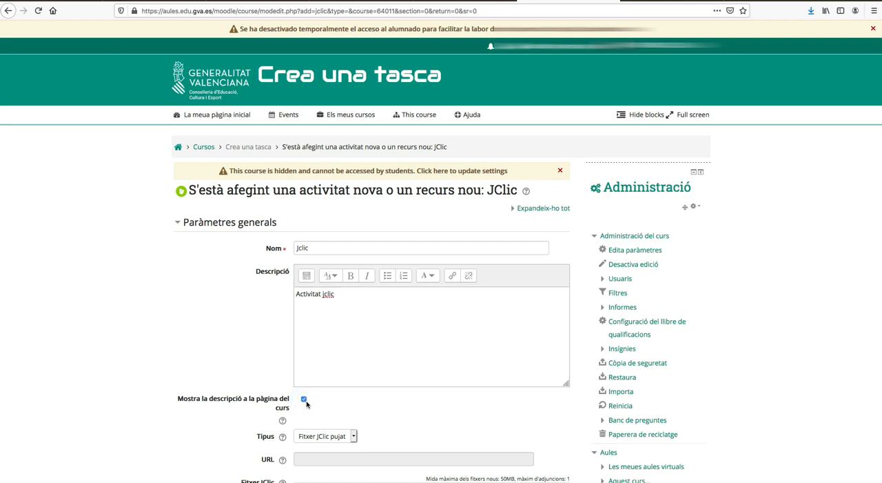
Step: Add a new line to the description and choose Logo jclic.png from the recent files as its image
click(337, 293)
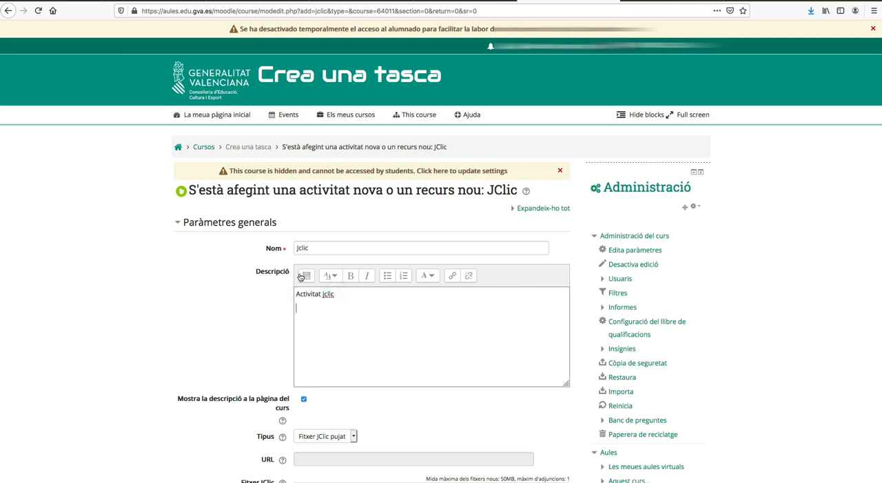
click(306, 276)
click(357, 294)
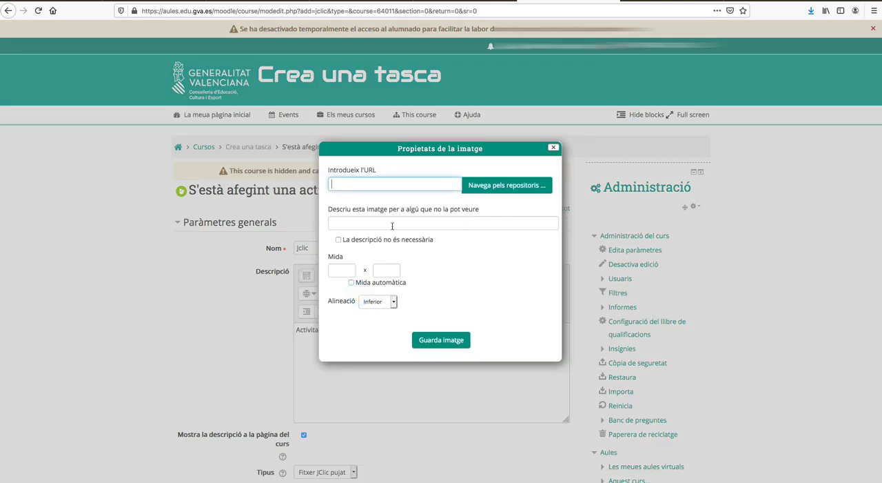
click(497, 126)
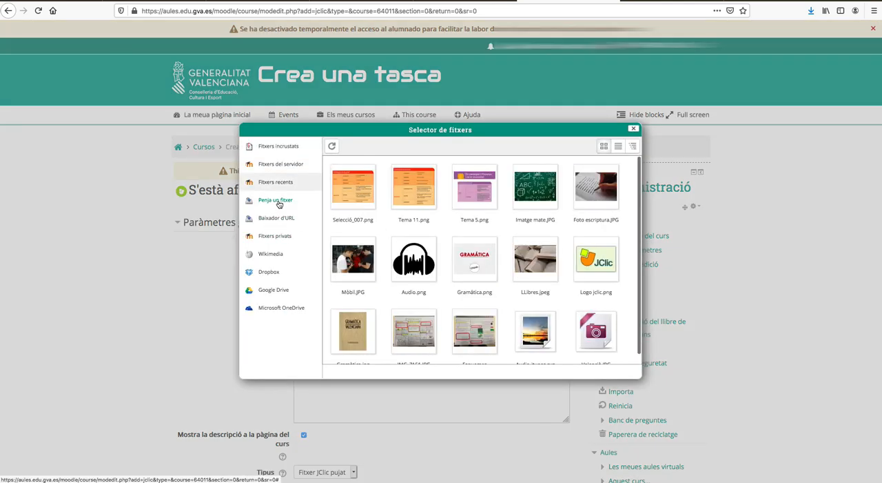
click(588, 269)
click(453, 195)
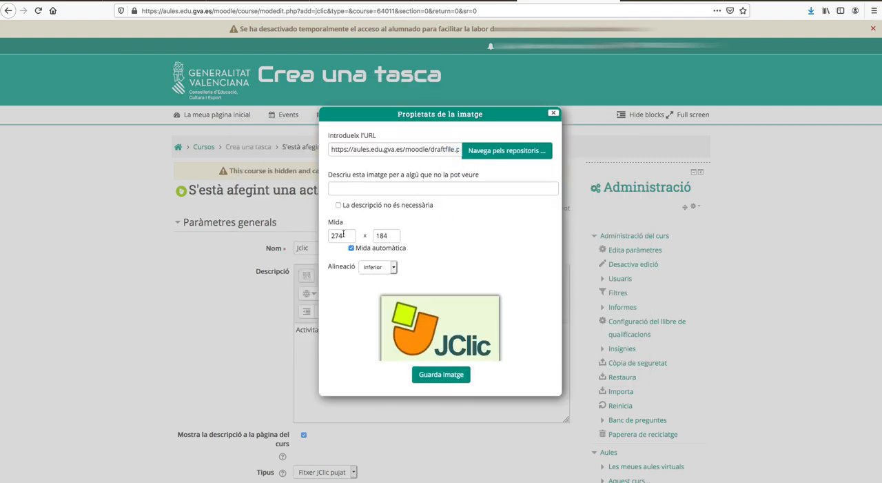
Step: Set the image width to 520 with automatic size, give it the description "Logo jclic" and save the image
double_click(342, 235)
text(520)
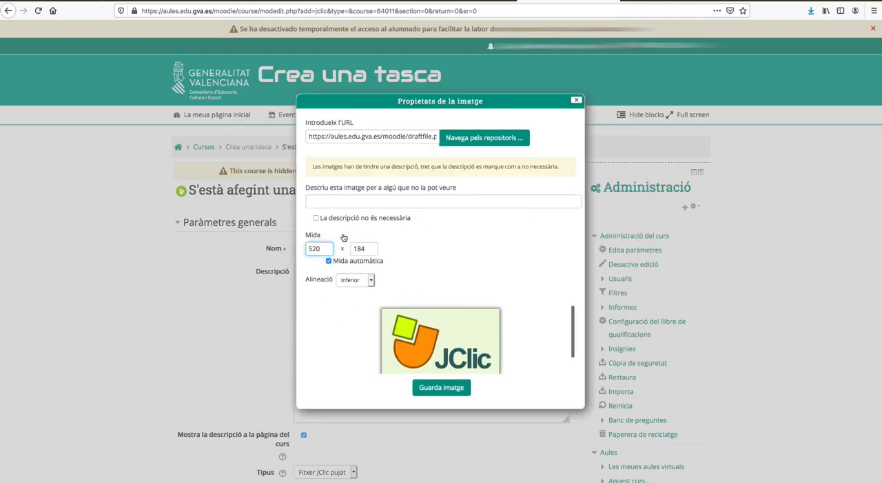
click(311, 205)
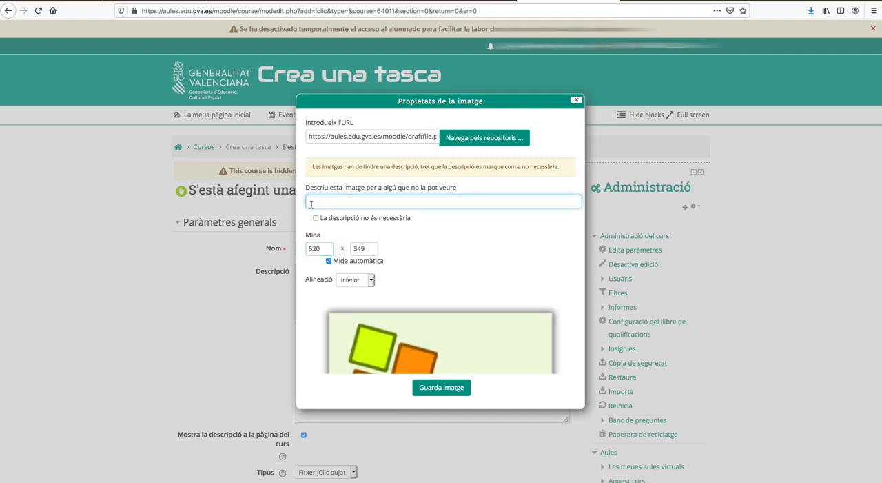
text(Logo jclic)
click(437, 387)
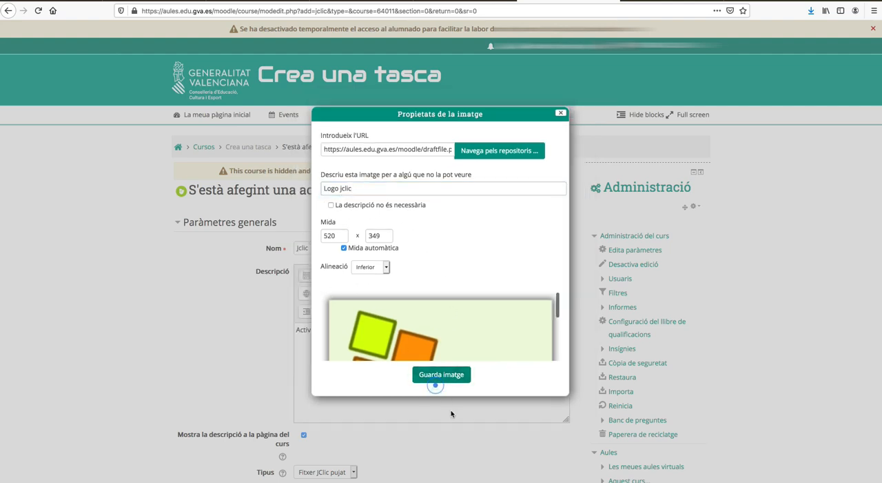
click(445, 376)
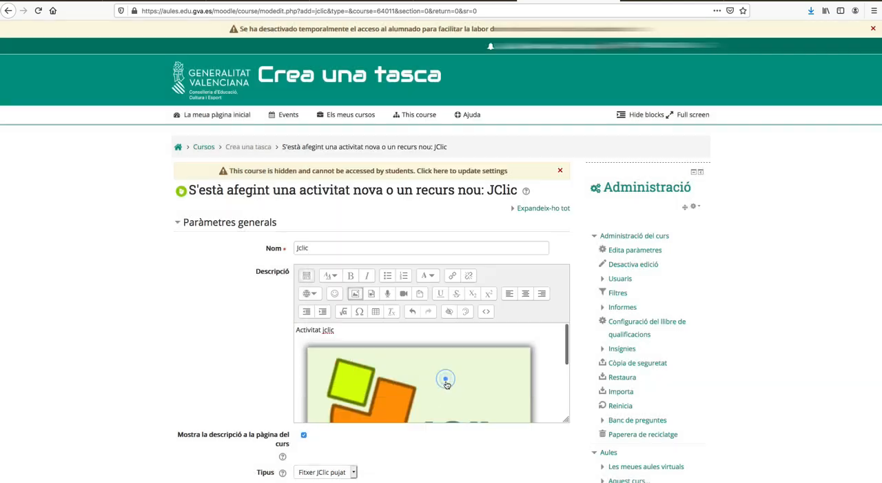
Step: Set the JClic activity's type (Tipus) to URL extern
scroll(465, 428, down, 2)
scroll(465, 427, down, 2)
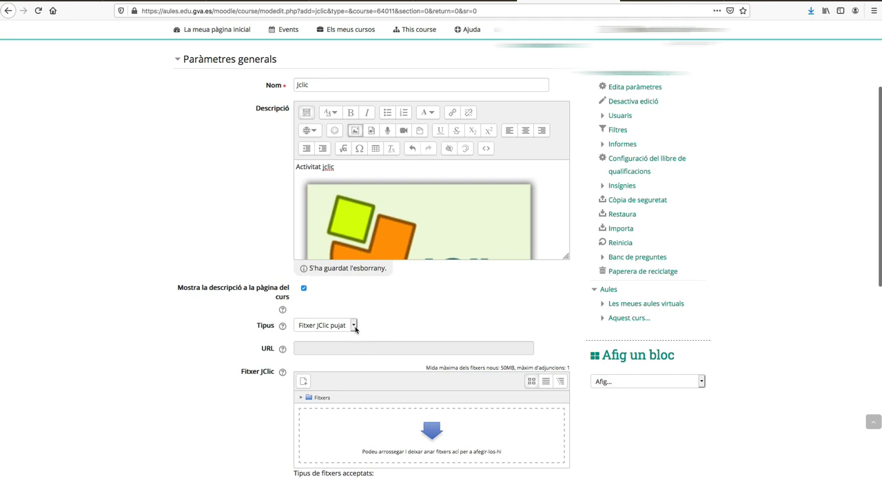
click(354, 326)
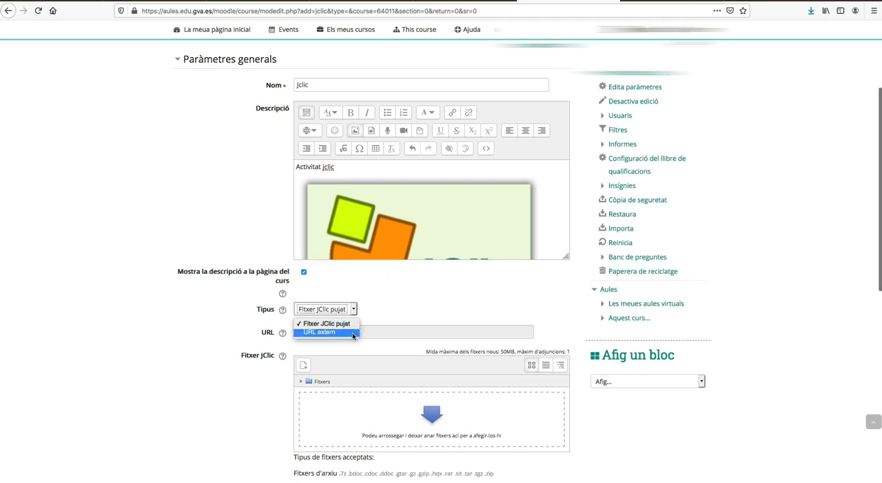
click(352, 333)
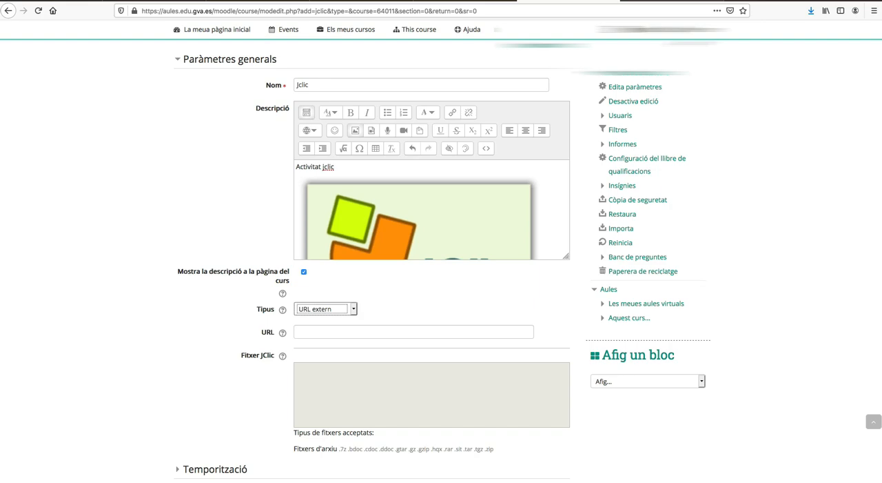
Step: Switch to the JClic activity library and copy the Moodle module link of the "El clic de les hores" project horesjoana
click(659, 2)
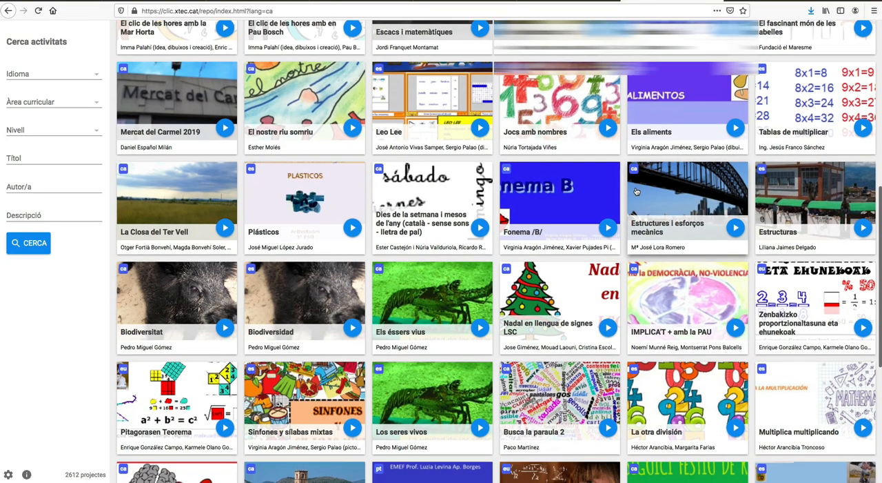
scroll(637, 191, down, 2)
scroll(637, 192, down, 1)
scroll(637, 192, up, 5)
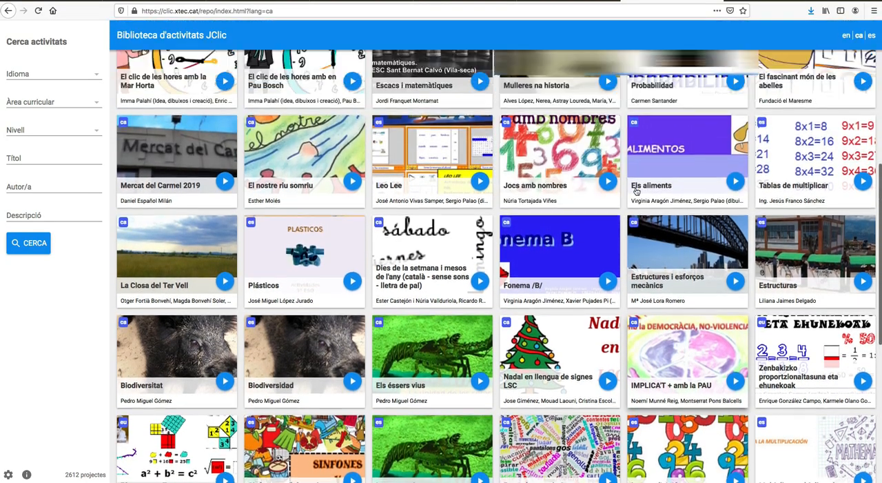
scroll(637, 191, up, 6)
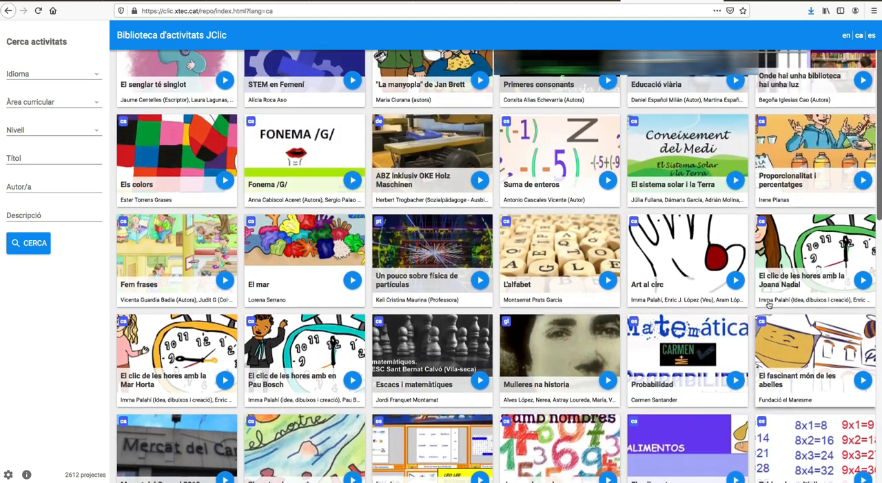
click(802, 287)
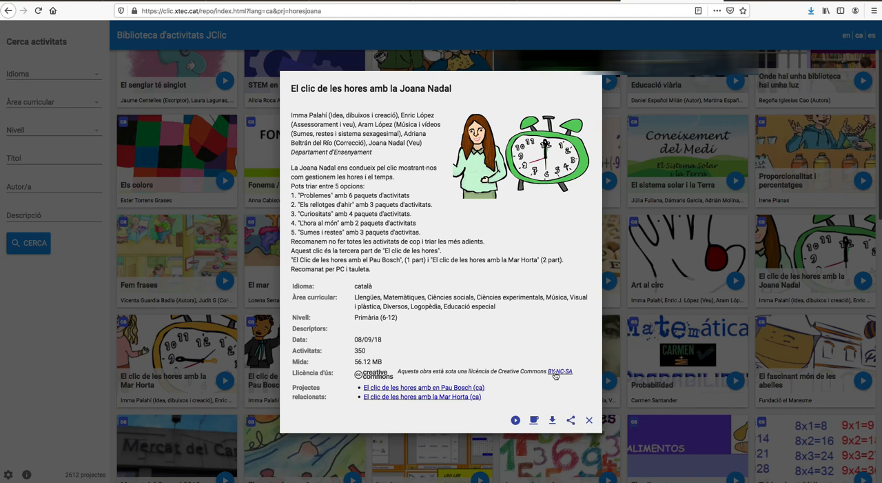
click(570, 421)
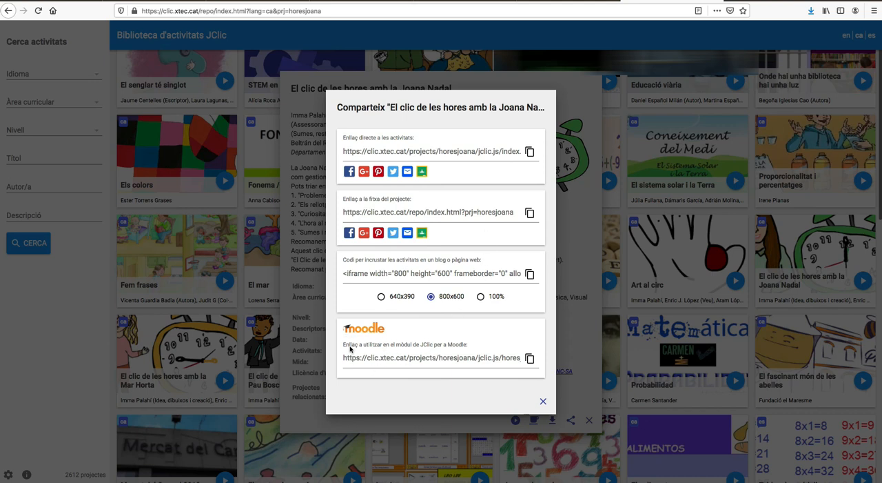
click(532, 360)
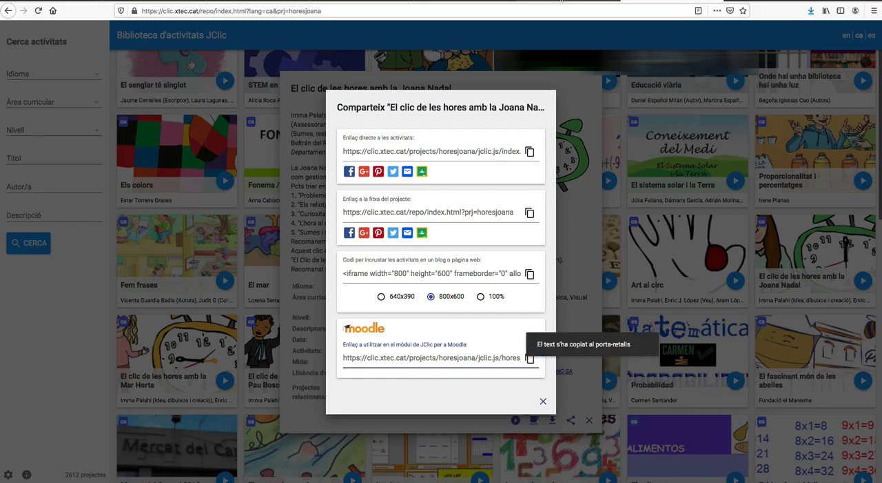
Step: Return to the Moodle activity form and paste the copied project link as the external URL
click(566, 3)
click(305, 332)
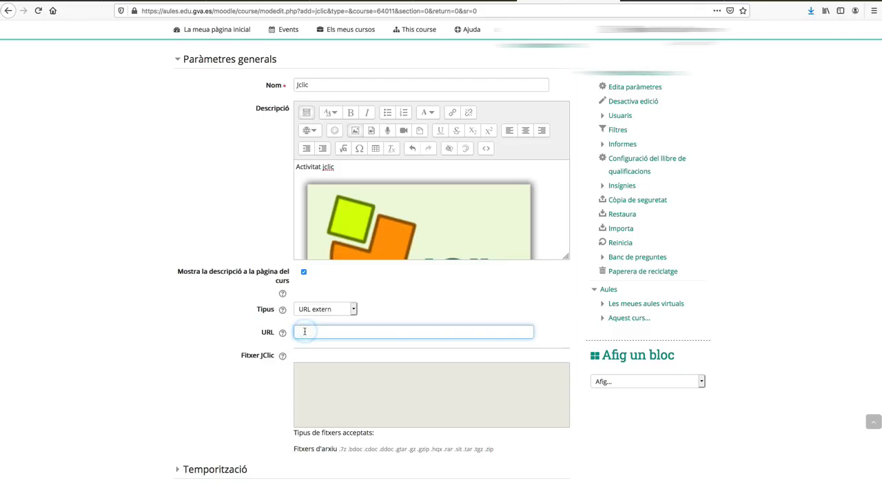
right_click(305, 332)
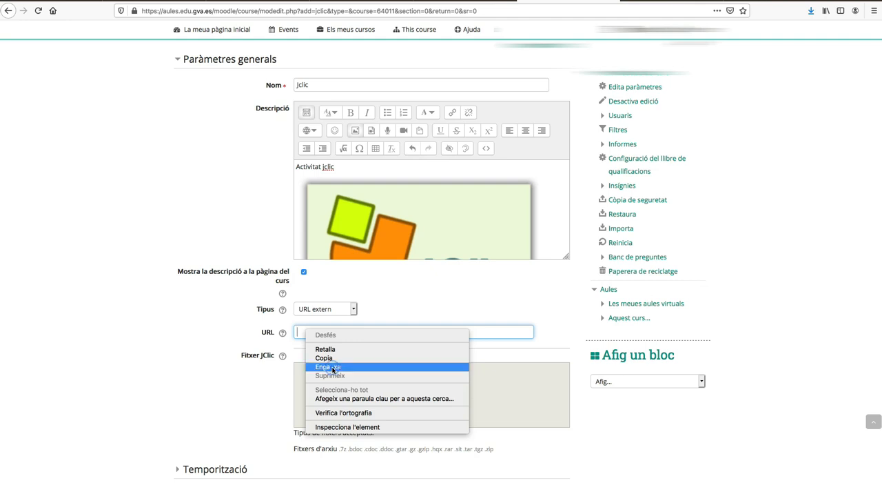
click(332, 369)
Step: Expand the Temporització section to examine the availability and due date settings
scroll(447, 354, down, 2)
scroll(448, 354, down, 2)
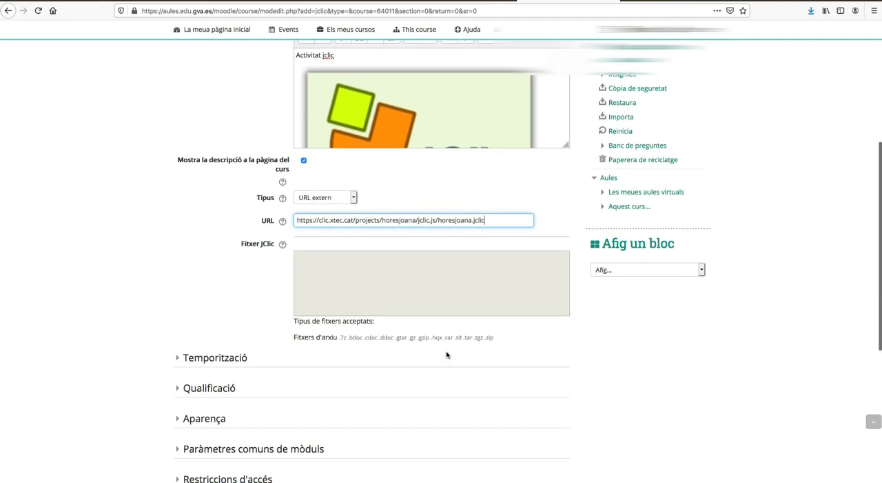
click(228, 357)
scroll(354, 374, down, 2)
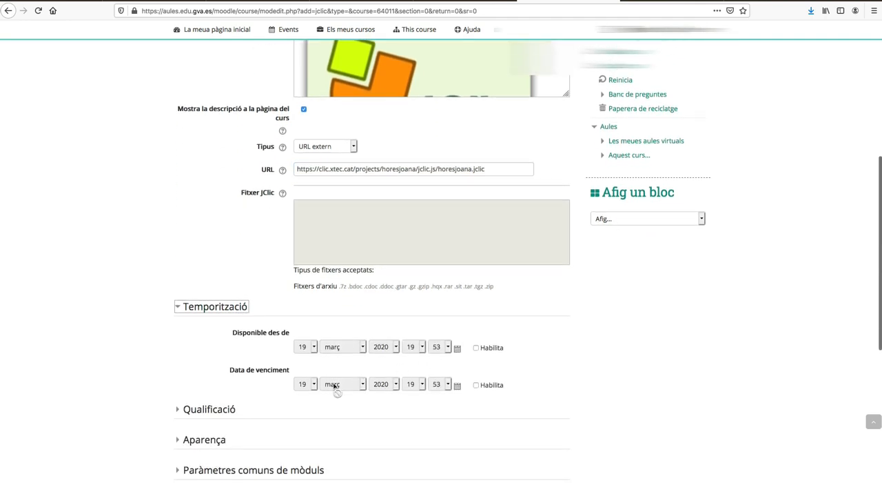
scroll(415, 383, down, 2)
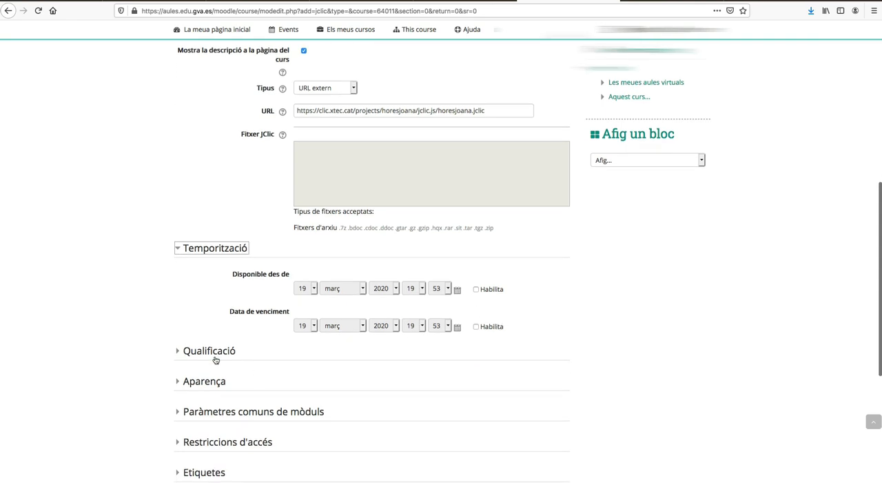
Step: Expand the Qualificació section and set the maximum score to 10
click(207, 350)
scroll(380, 341, down, 2)
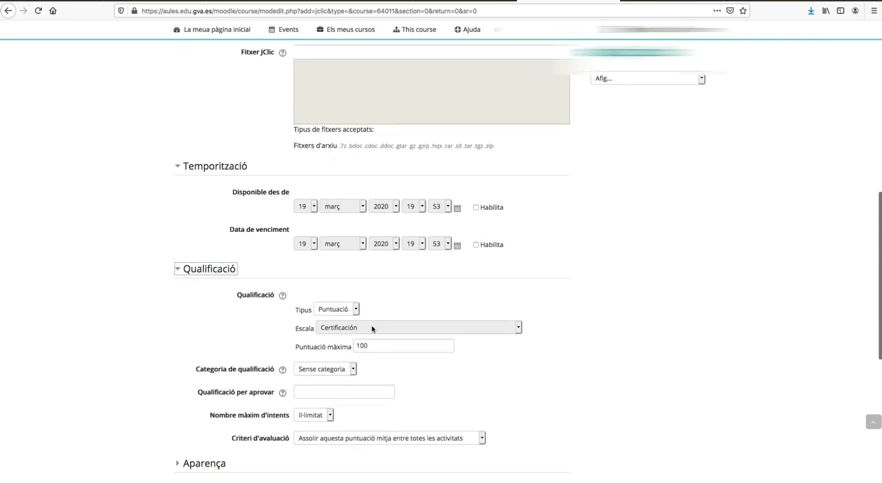
click(374, 346)
key(BackSpace)
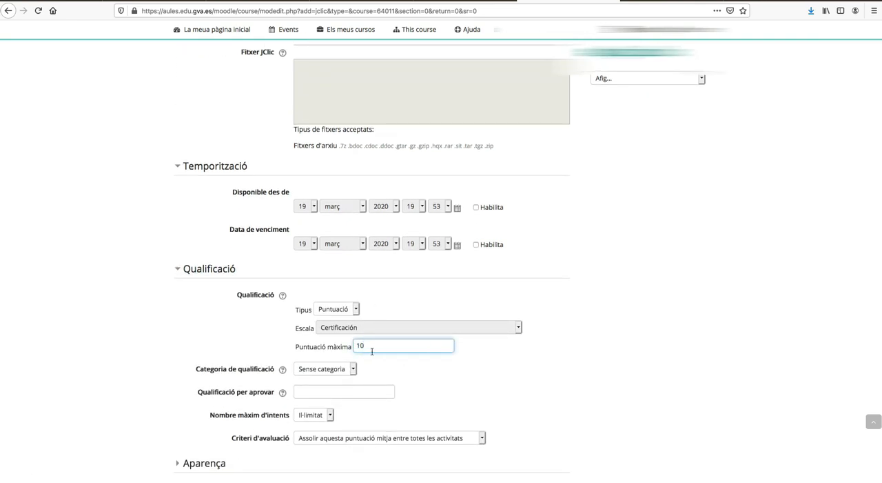
Step: Set the Qualificació per aprovar to 5 and keep the grade category at Sense categoria
click(300, 391)
text(5)
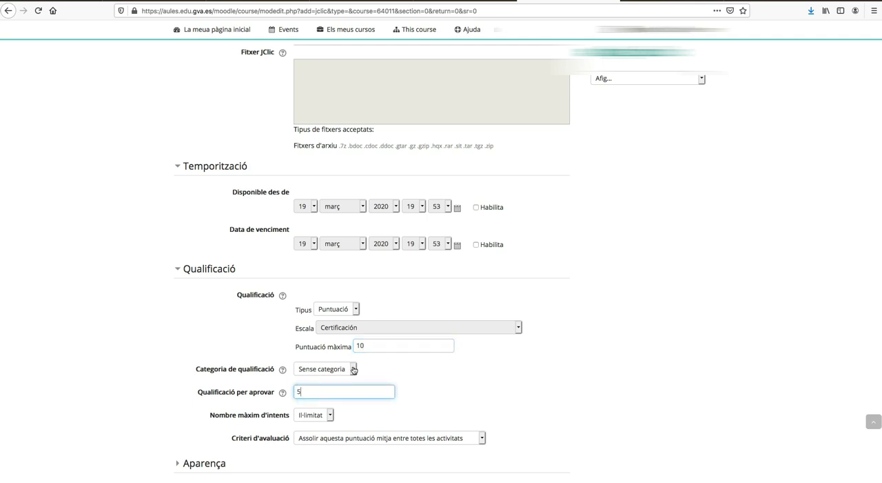
click(354, 370)
click(367, 367)
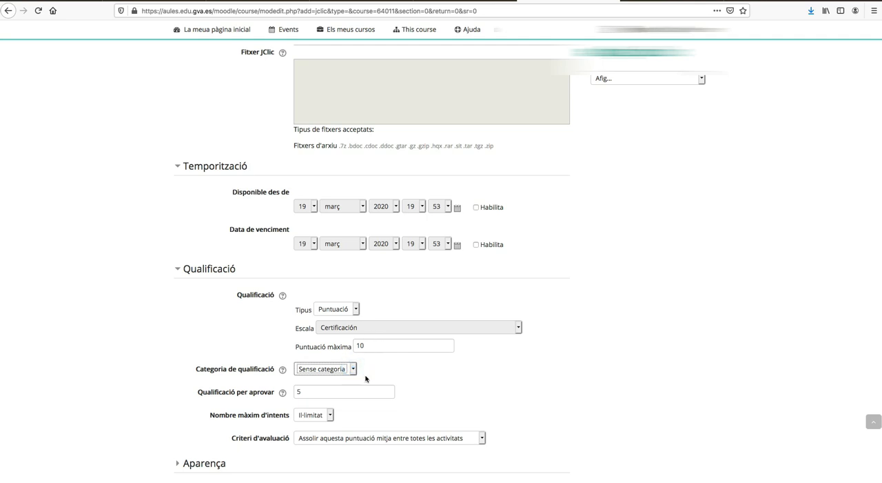
Step: Set the maximum number of attempts to 4 and keep the evaluation criterion "Assolir aquesta puntuació mitja entre totes les activitats"
scroll(366, 396, down, 1)
scroll(366, 396, down, 2)
click(331, 374)
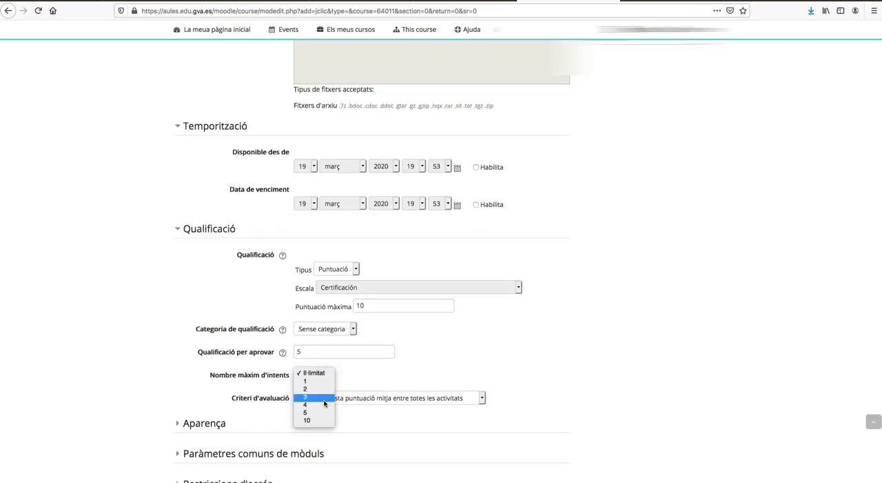
click(319, 405)
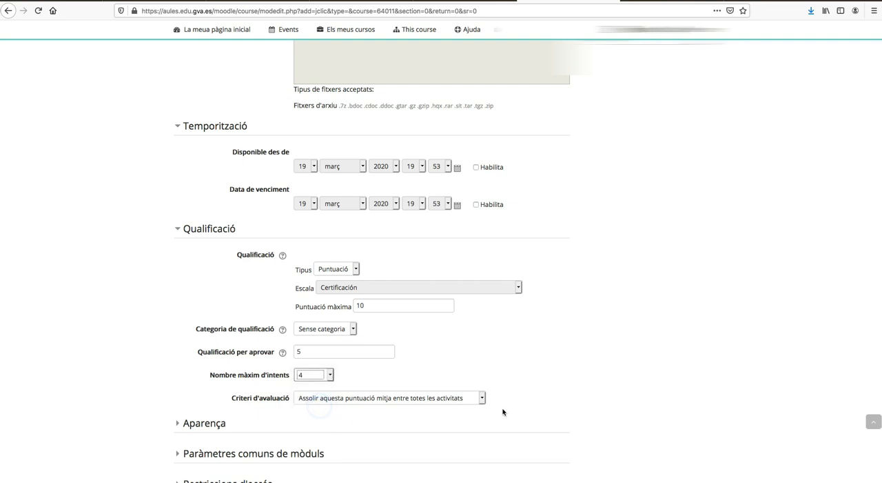
click(482, 398)
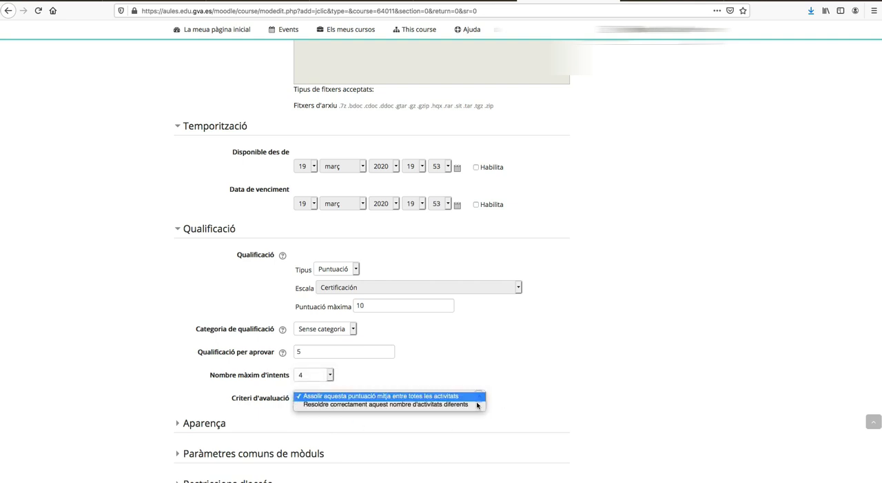
click(431, 397)
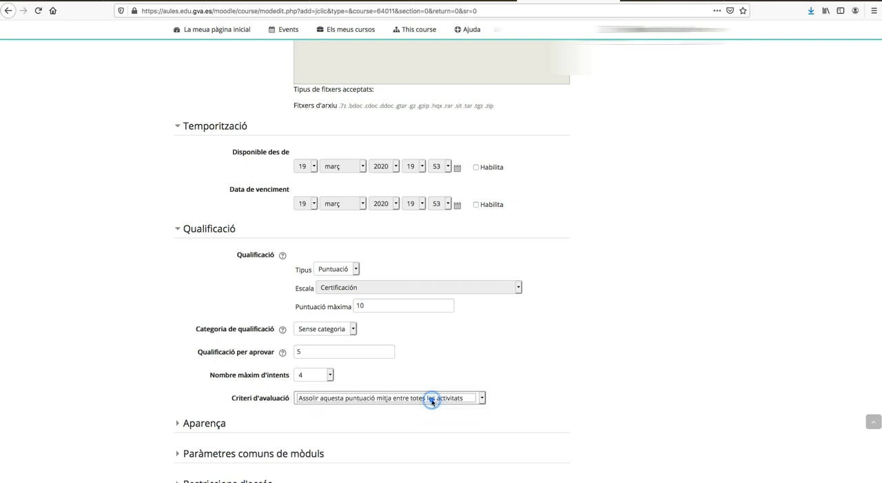
Step: Expand the Aparença section and keep the skin set to default
scroll(478, 431, down, 1)
scroll(482, 432, down, 2)
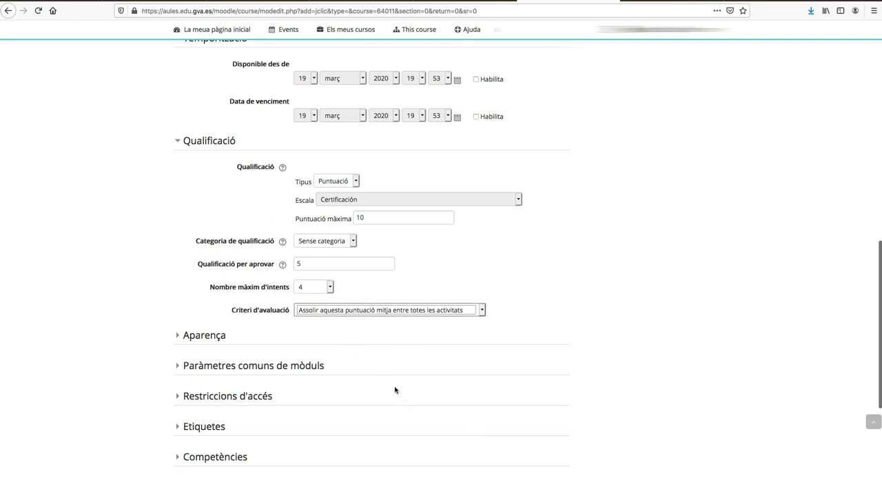
scroll(357, 441, down, 3)
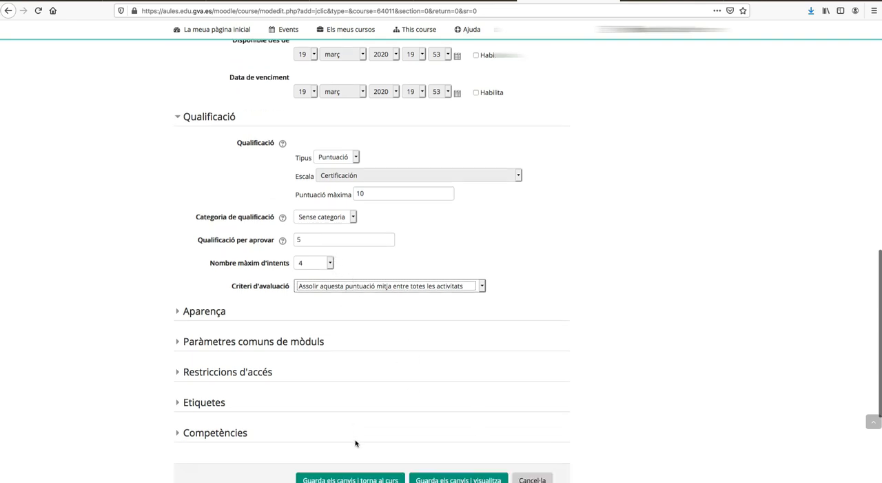
click(201, 252)
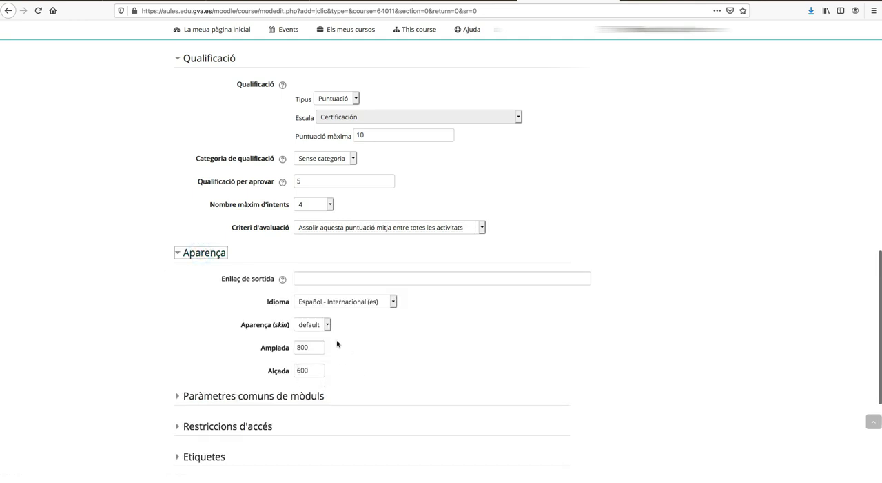
click(329, 324)
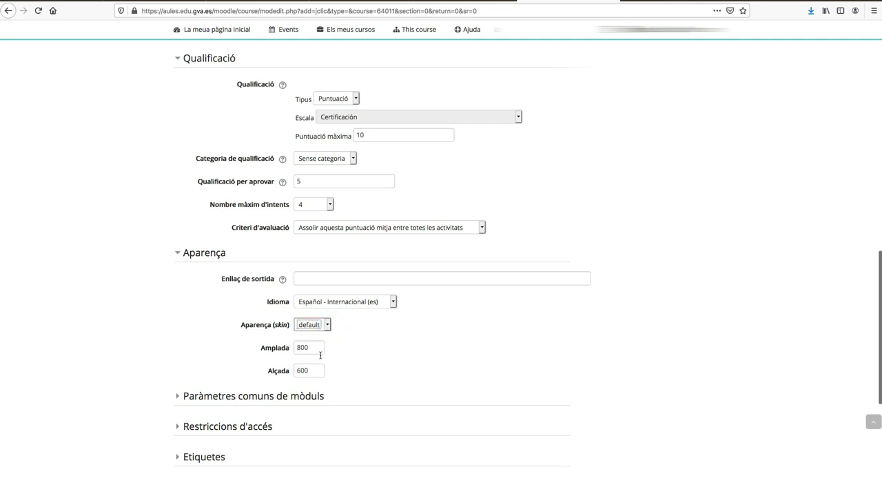
Step: Save the JClic activity settings and return to the course page
scroll(315, 376, down, 2)
scroll(316, 379, down, 2)
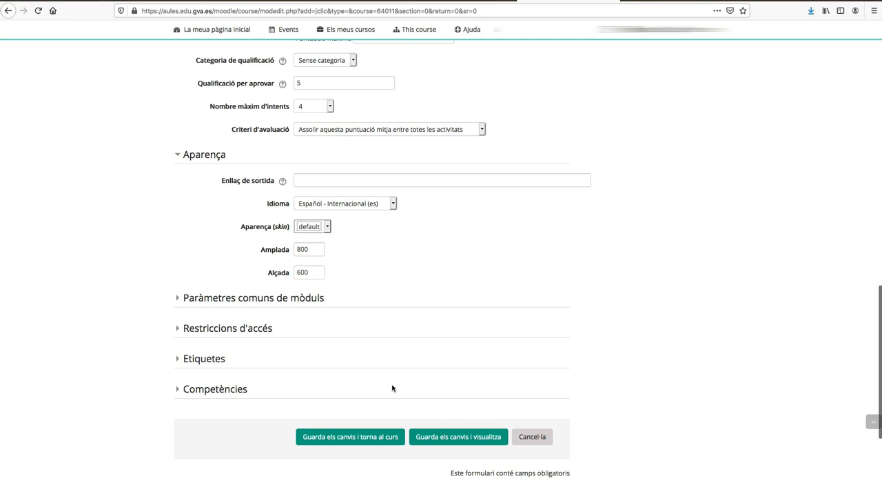
scroll(392, 388, up, 1)
scroll(358, 418, down, 2)
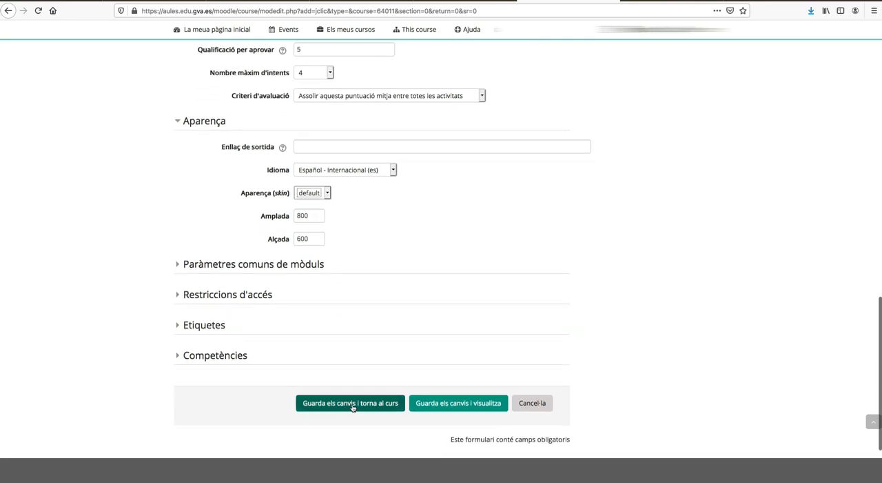
click(352, 403)
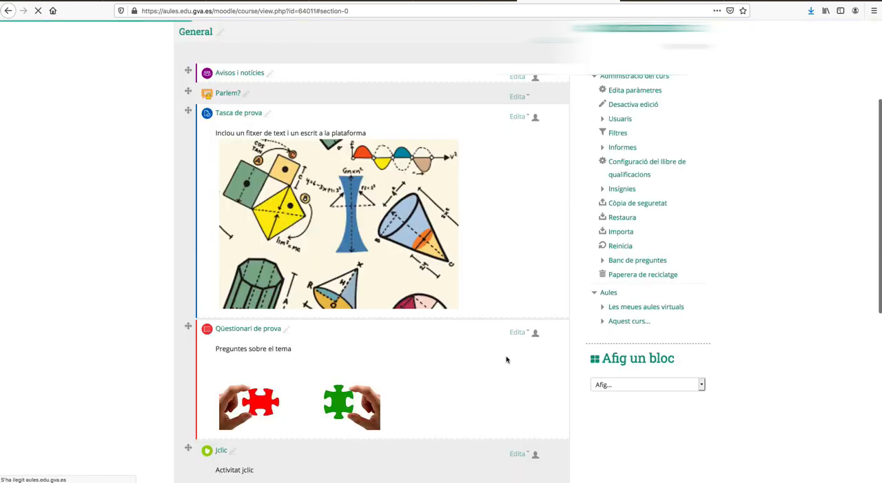
Step: Open the new Jclic activity from the course page and examine its detailed session results
scroll(504, 362, down, 8)
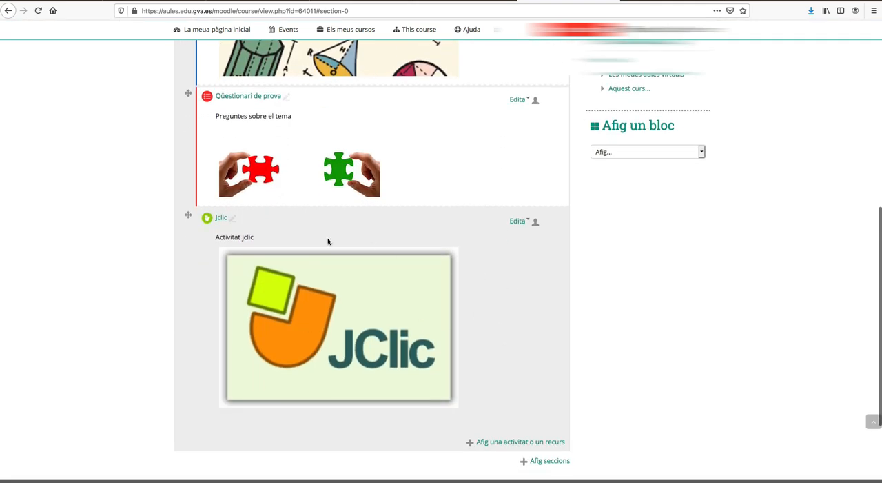
click(220, 218)
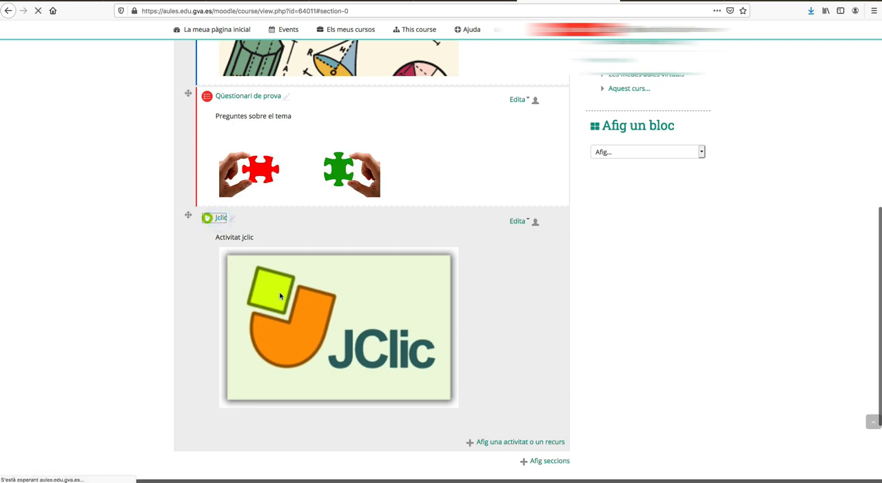
scroll(374, 305, down, 1)
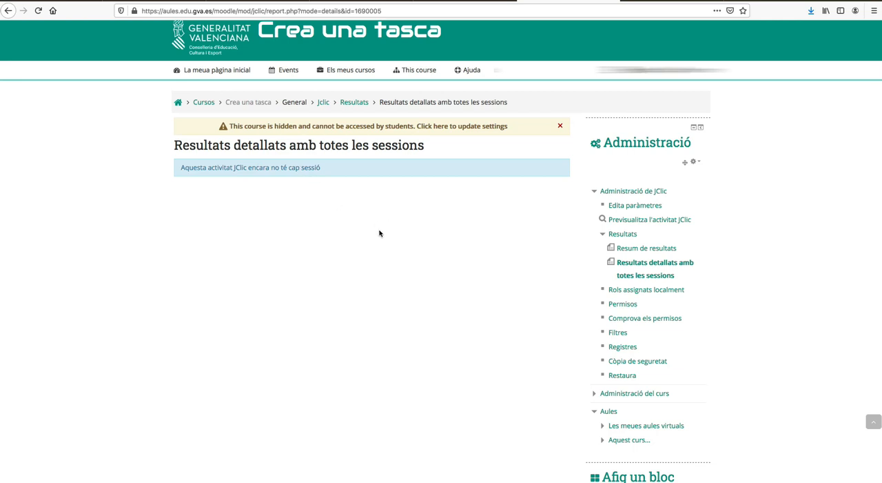
scroll(379, 233, up, 1)
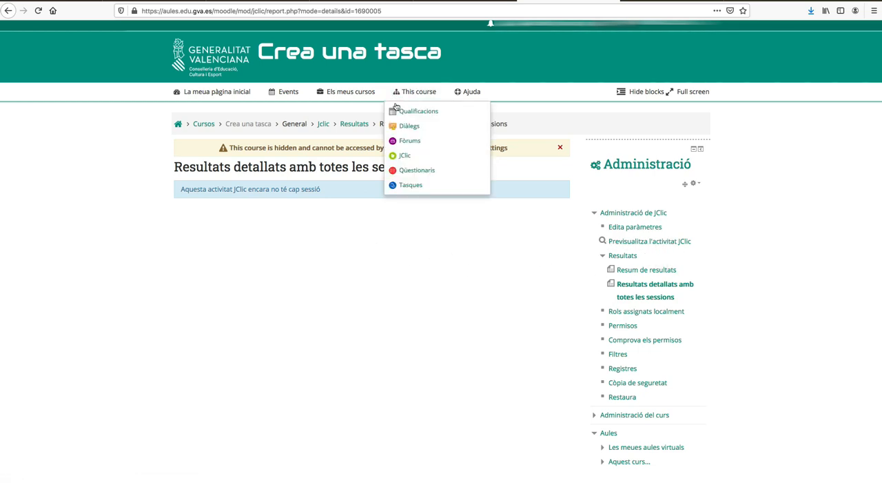
scroll(396, 108, up, 1)
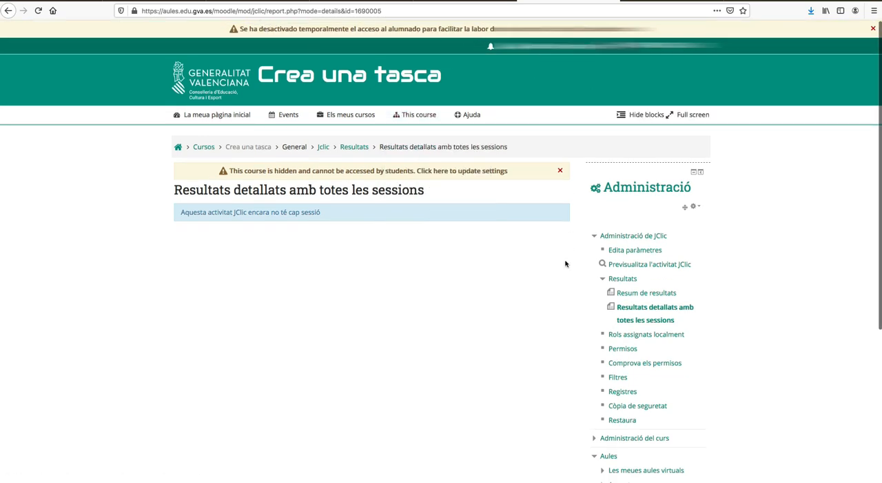
Step: Preview the JClic activity, start the embedded project and advance from its title screen
scroll(629, 273, down, 1)
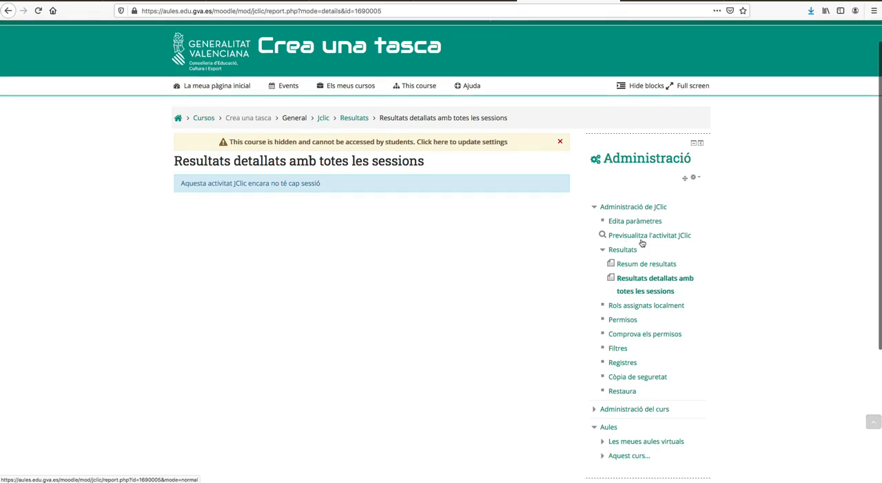
click(643, 236)
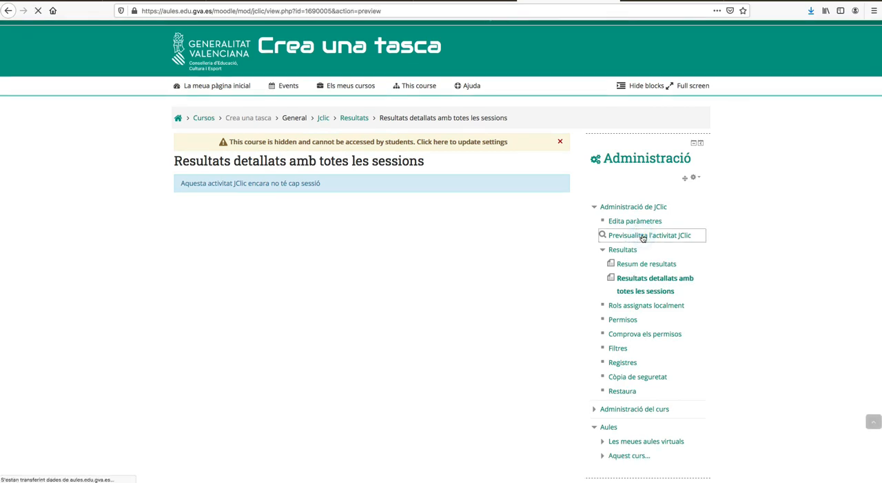
scroll(492, 348, down, 5)
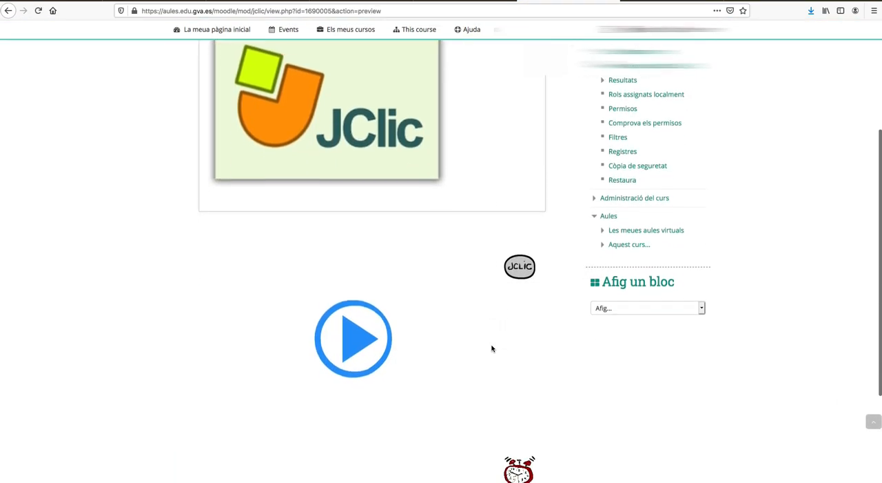
scroll(493, 270, up, 5)
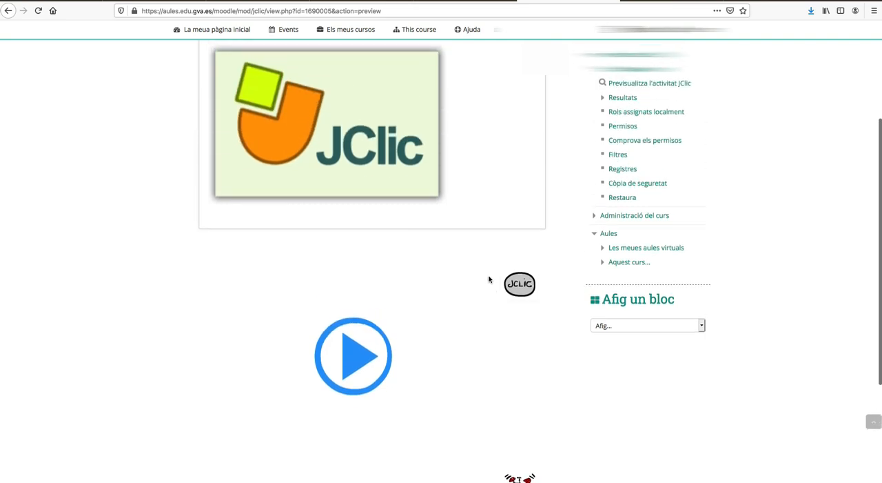
scroll(482, 280, down, 4)
scroll(482, 280, down, 1)
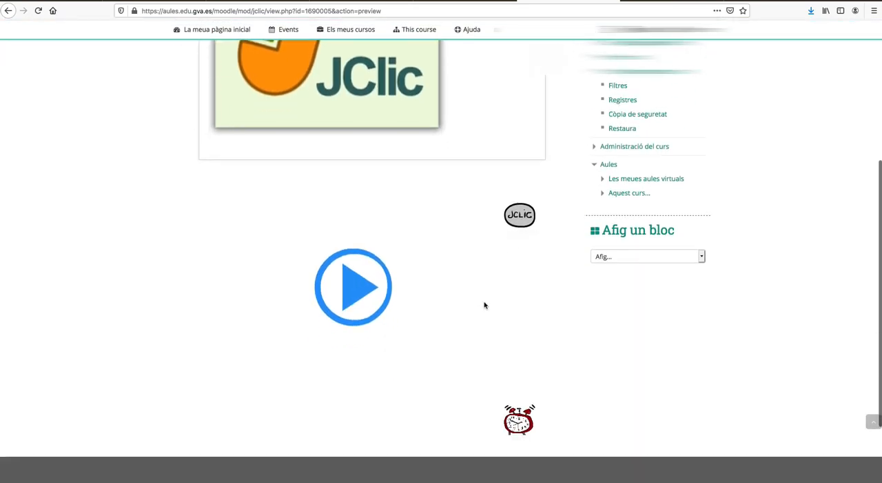
click(355, 283)
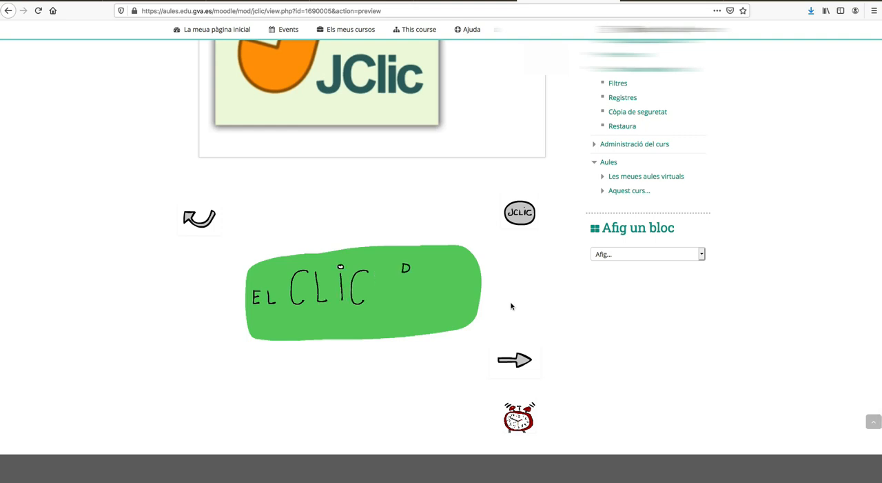
click(518, 360)
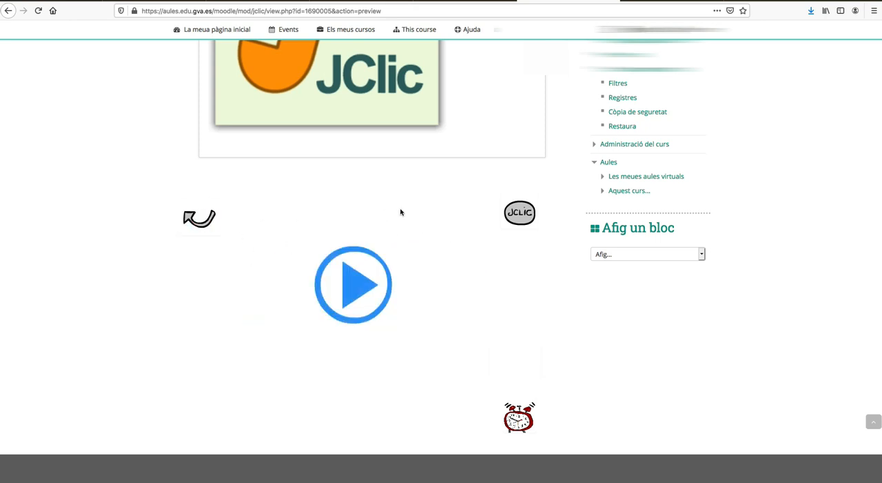
scroll(402, 214, up, 1)
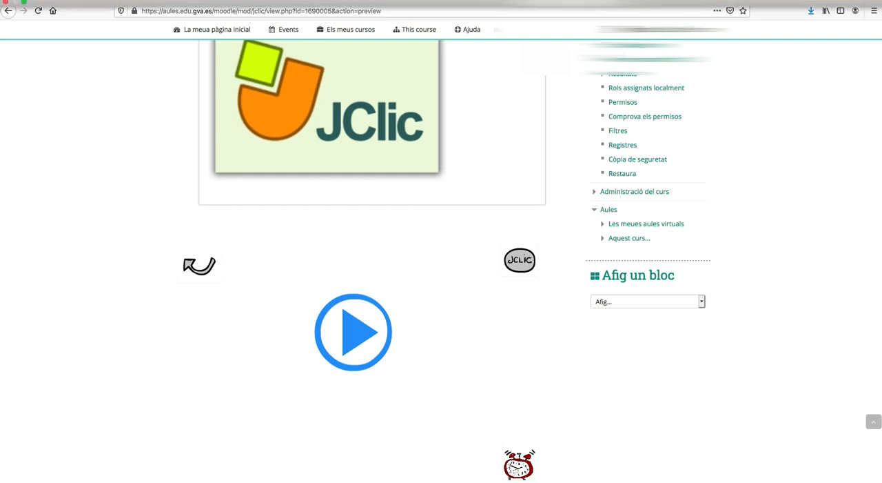
click(695, 0)
click(723, 3)
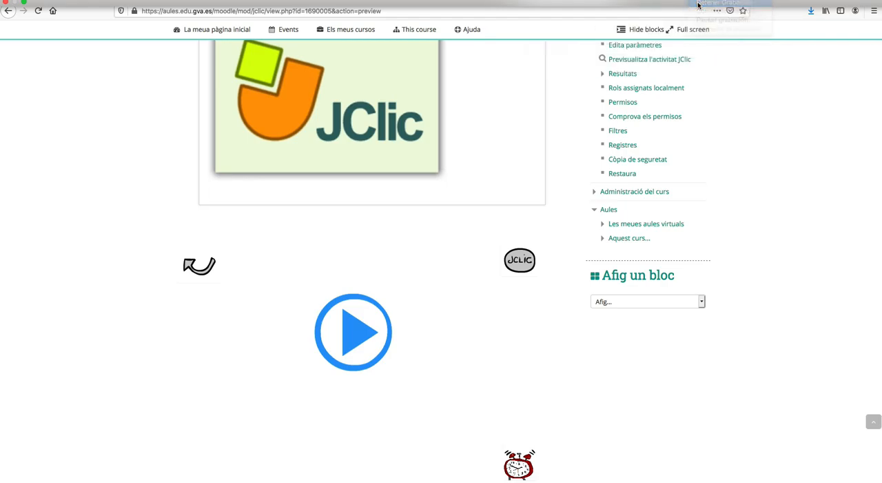